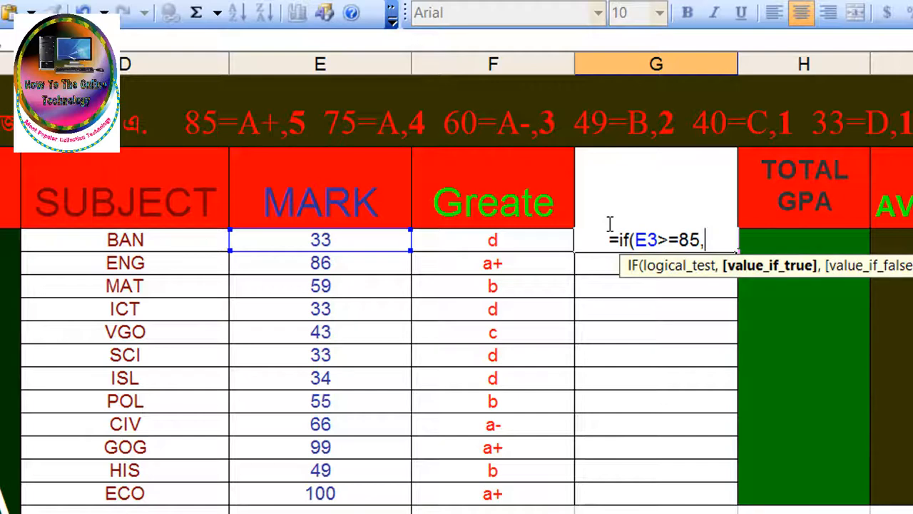
- Complete the first condition in cell G3's formula with result 5, and copy the segment if(E3>=85,5, for reuse
text(5,)
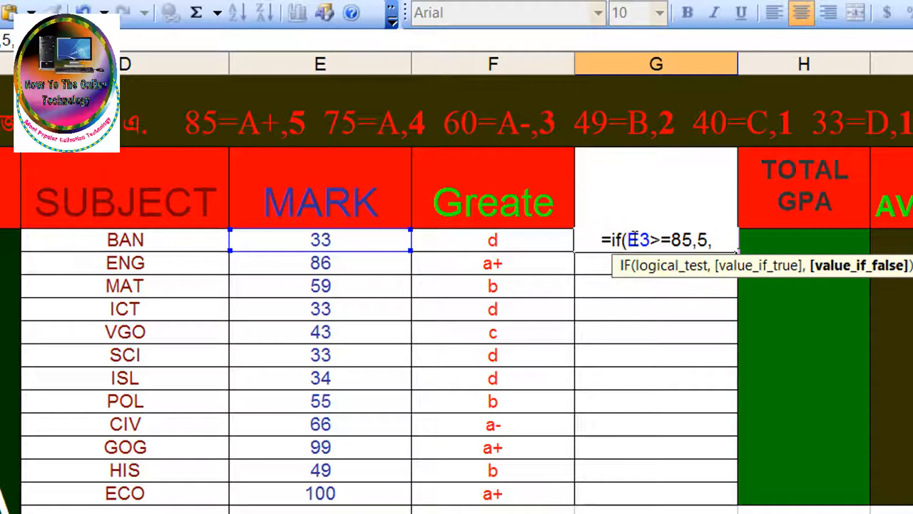
drag(612, 240, 712, 240)
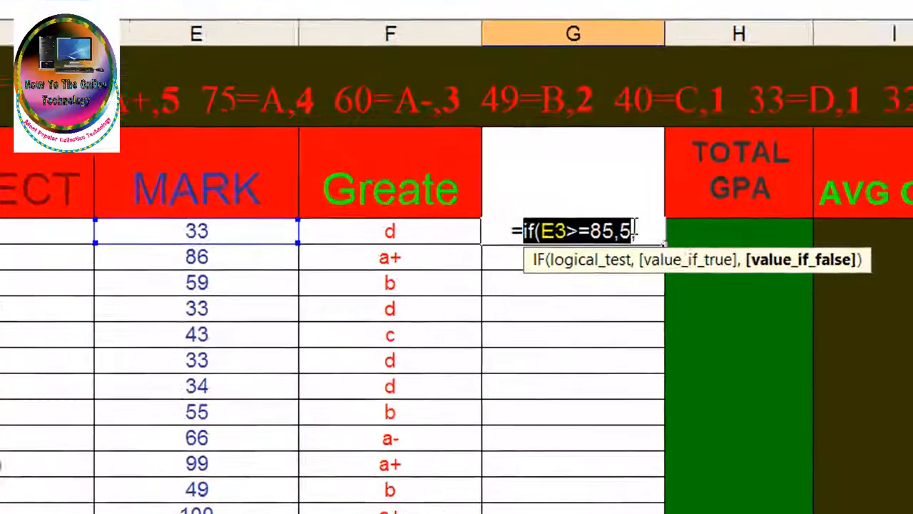
mouse_move(568, 219)
mouse_down()
mouse_move(536, 219)
mouse_move(567, 220)
mouse_up()
key(ctrl+c)
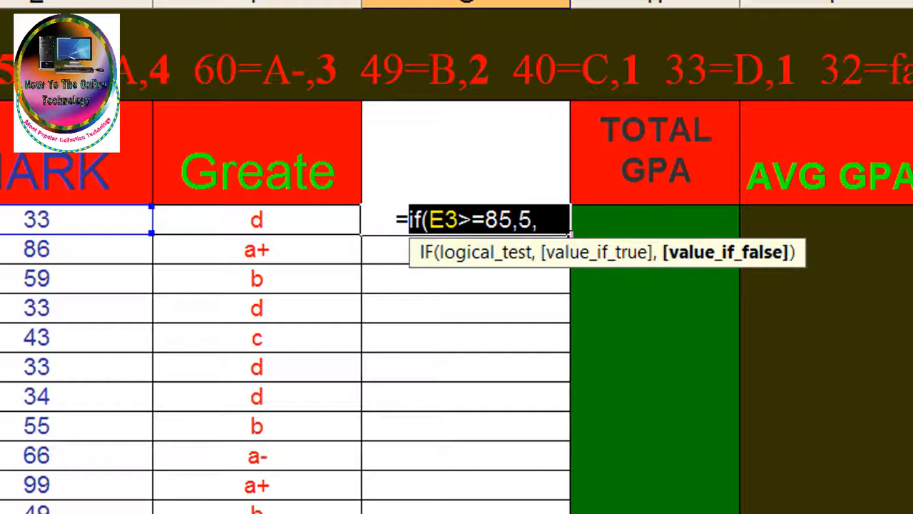
- Append a copy of the IF segment to the G3 formula and change it to if(E3>=75,4,
click(558, 218)
key(ctrl+v)
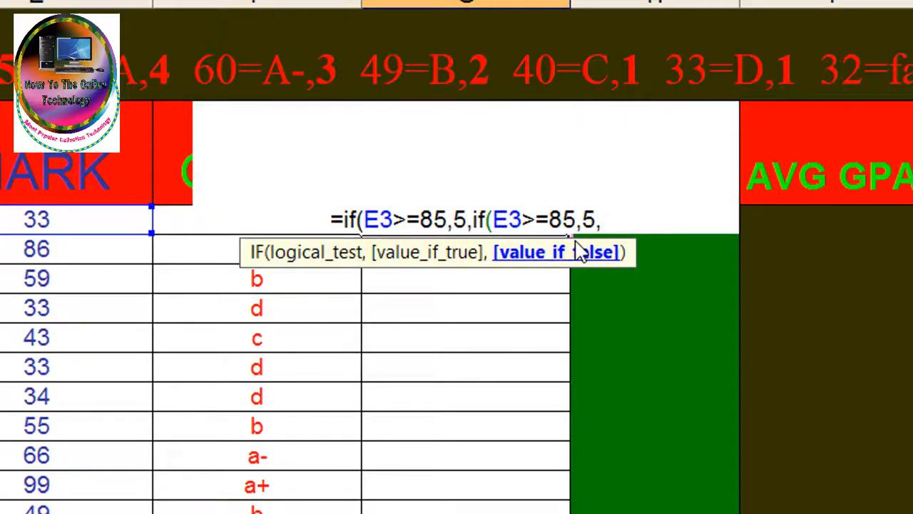
drag(575, 214, 548, 217)
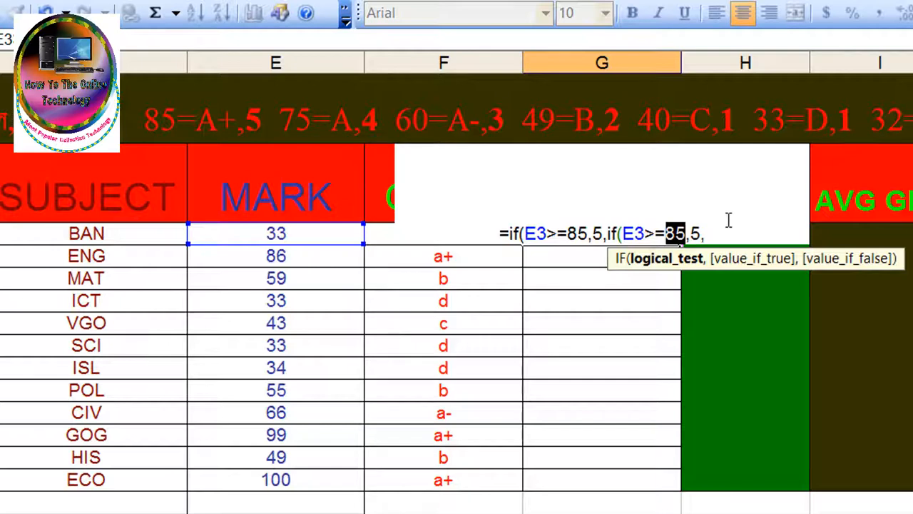
text(75)
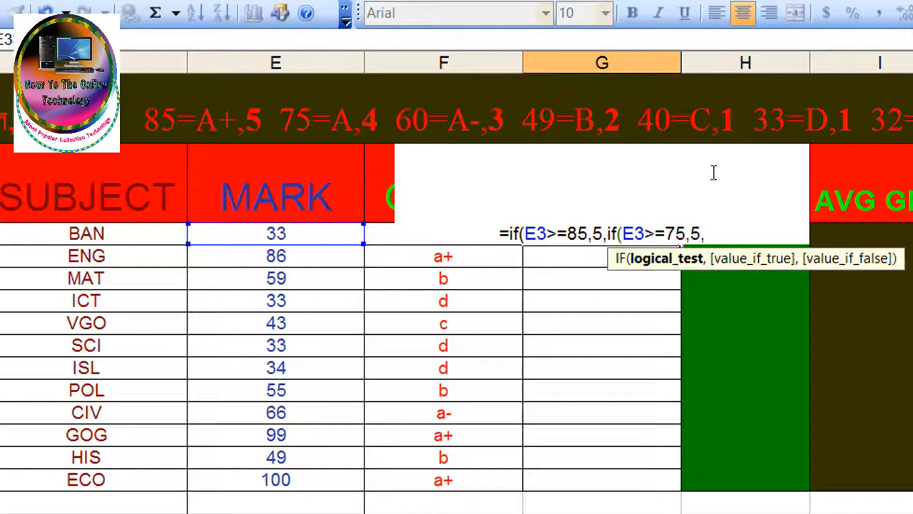
key(Right)
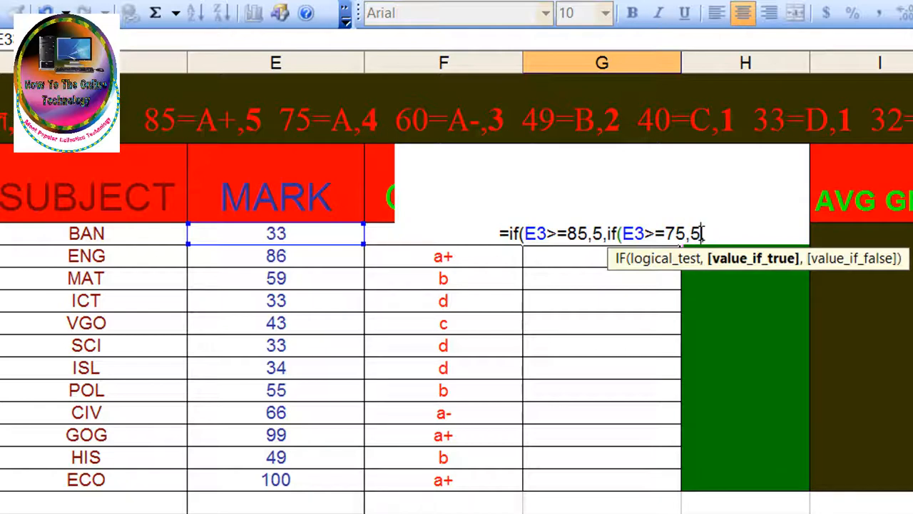
key(Delete)
text(4,)
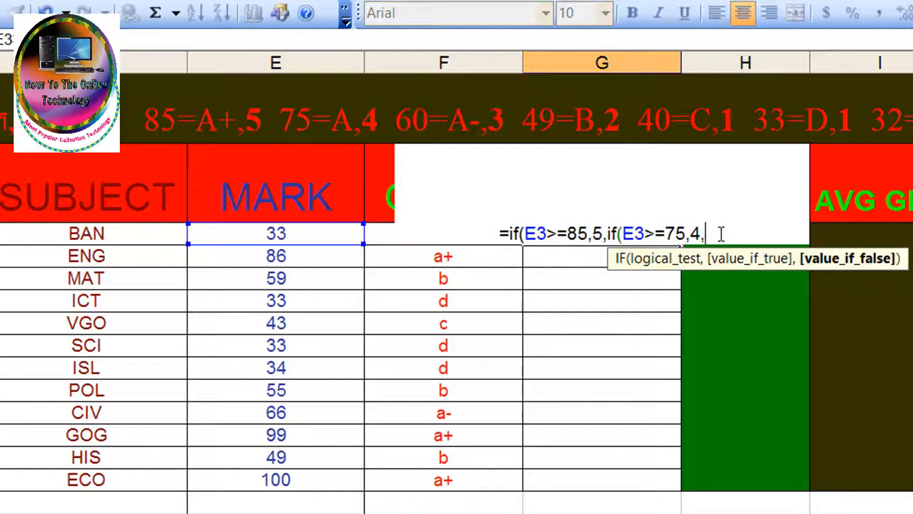
- Add a third nested condition to the G3 formula from the copied segment, edited to if(E3>=60,3,
key(ctrl+v)
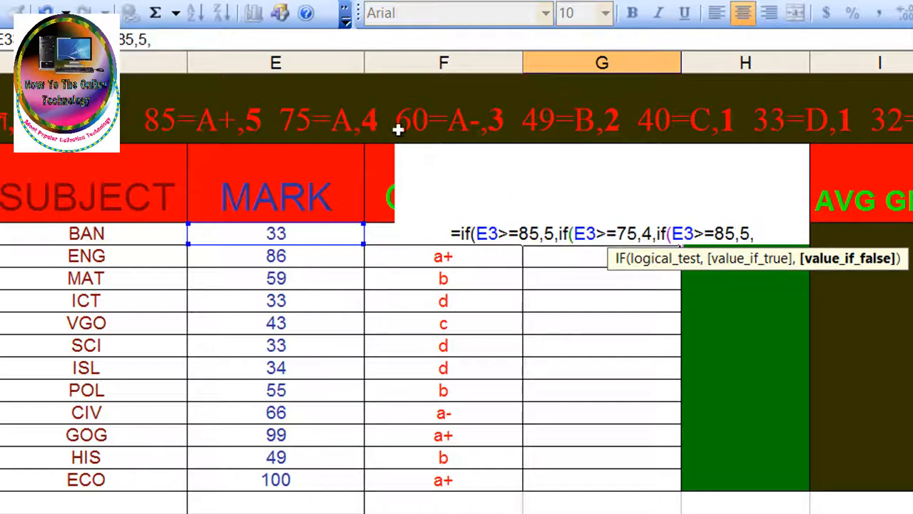
double_click(726, 234)
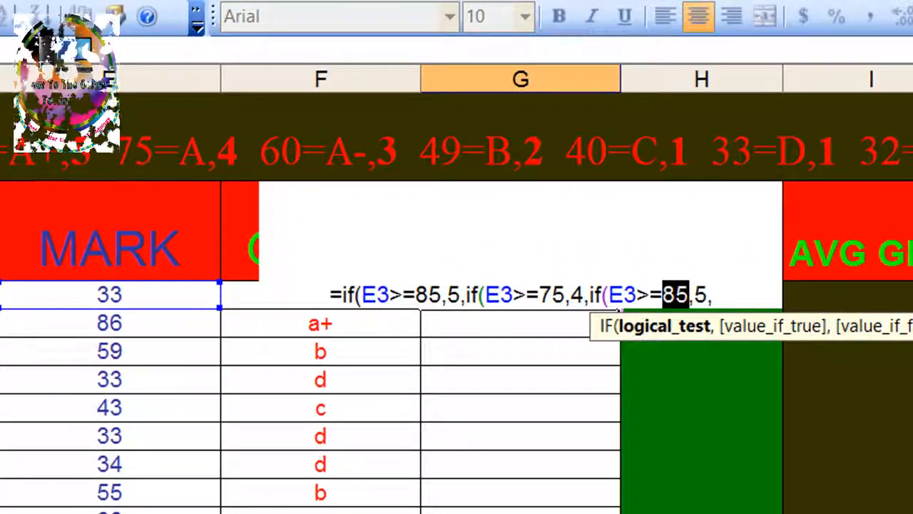
text(60)
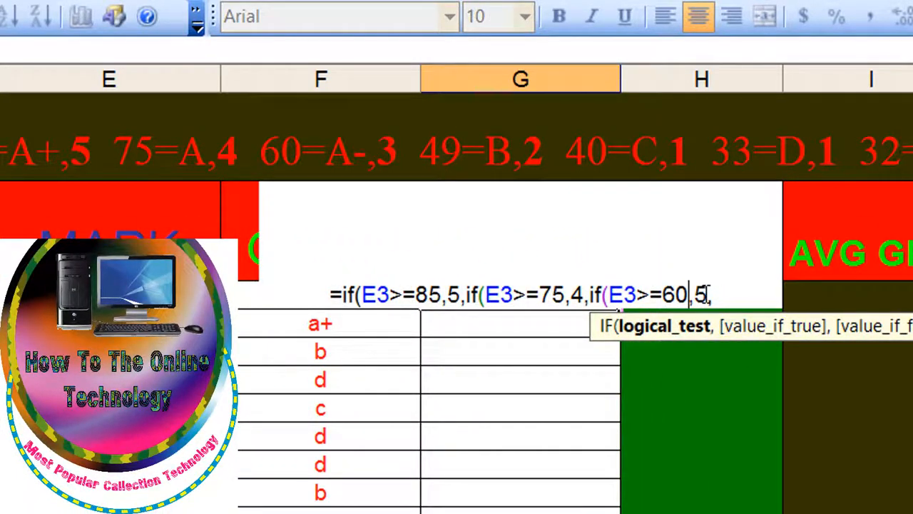
key(BackSpace)
text(3,)
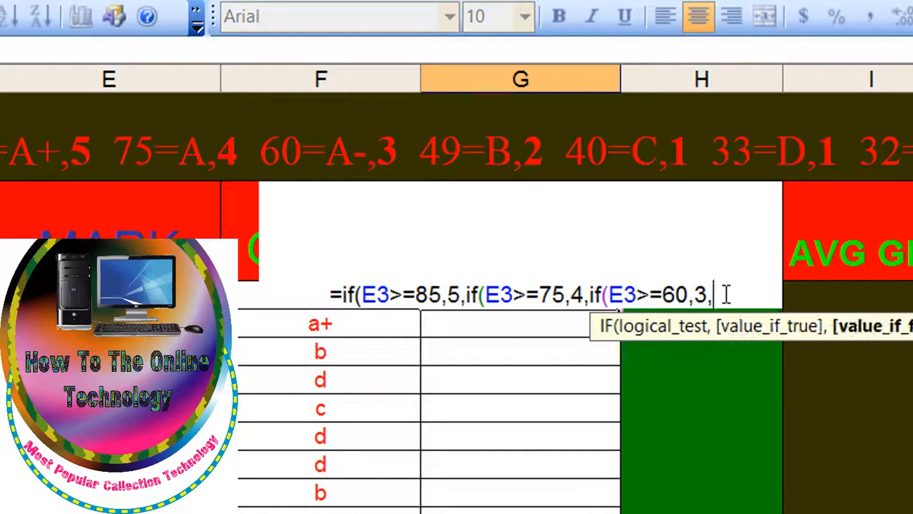
- Add a fourth nested condition to the G3 formula from the copied segment, edited to if(E3>=49,2,
key(ctrl+v)
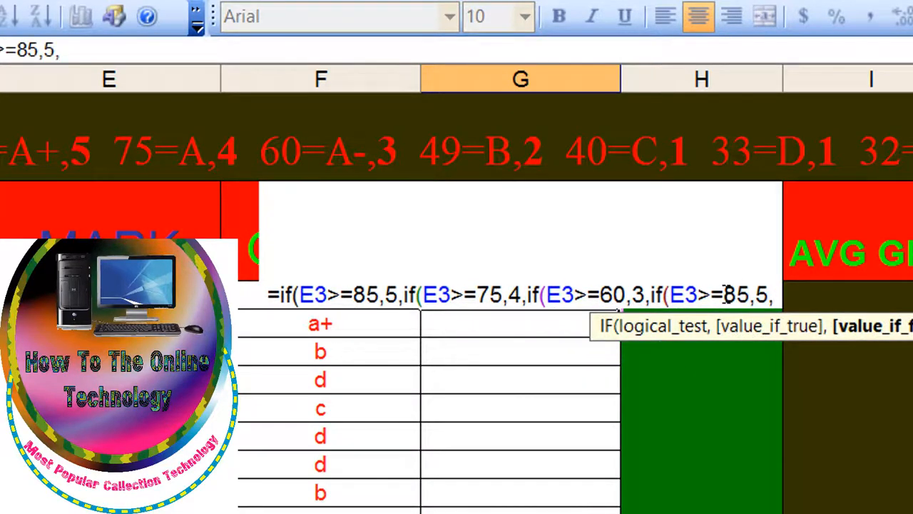
drag(724, 294, 737, 294)
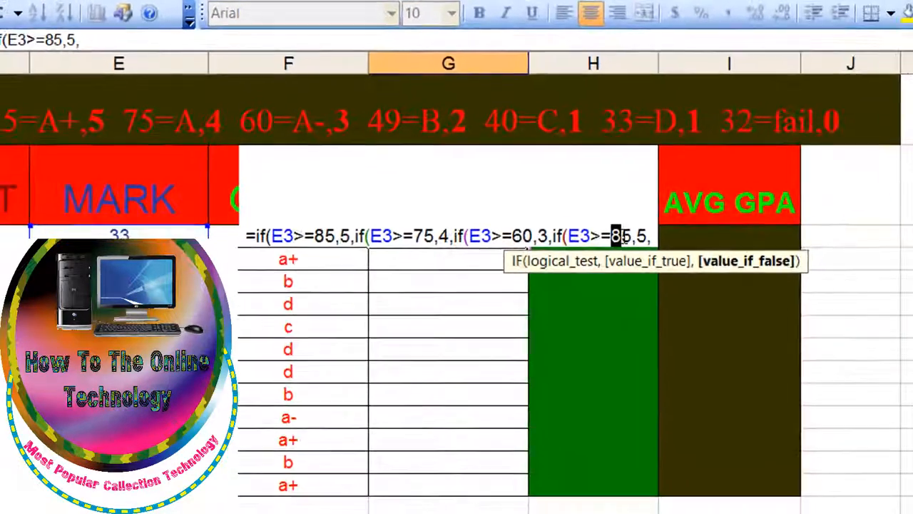
drag(623, 238, 631, 237)
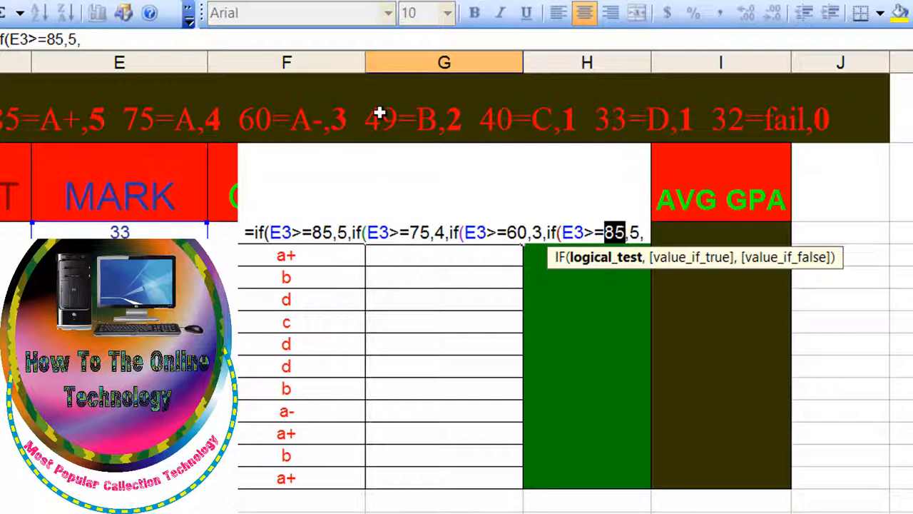
text(49)
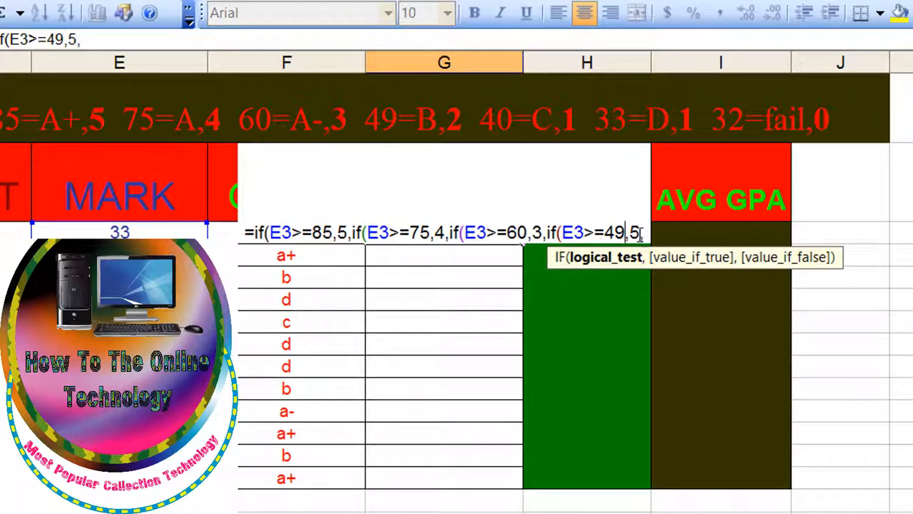
key(Right)
key(Delete)
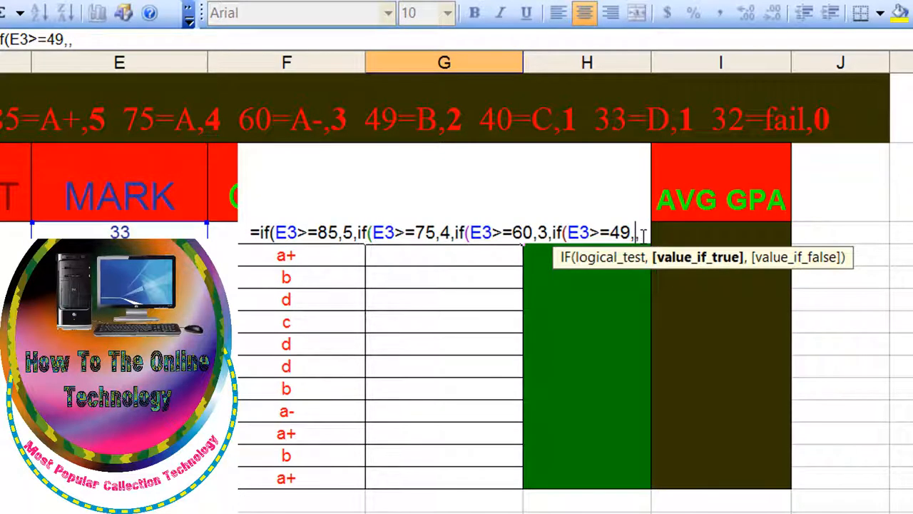
text(2)
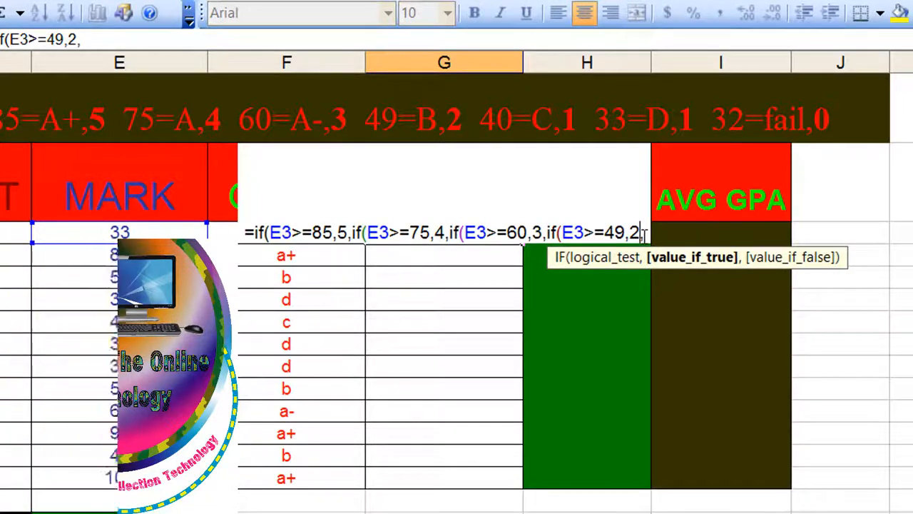
key(Right)
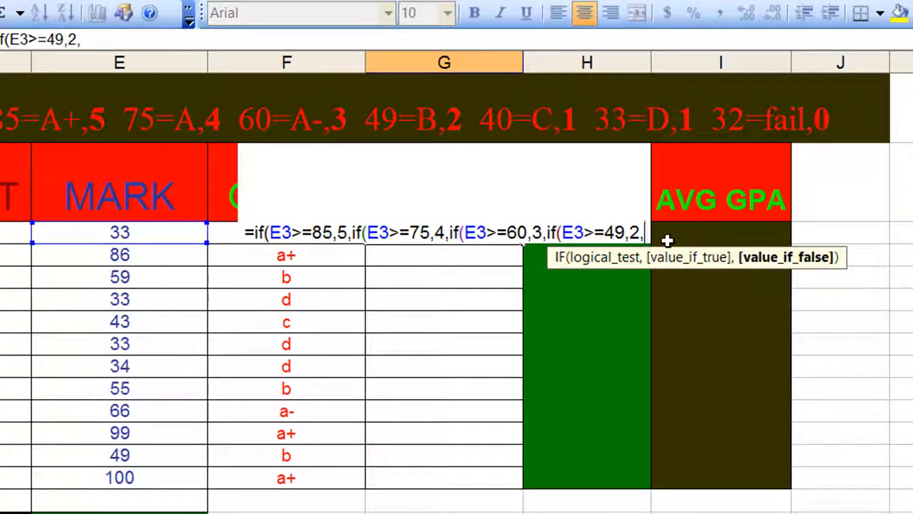
- Add a fifth nested condition to the G3 formula from the copied segment, edited to if(E3>=40,1,
key(ctrl+v)
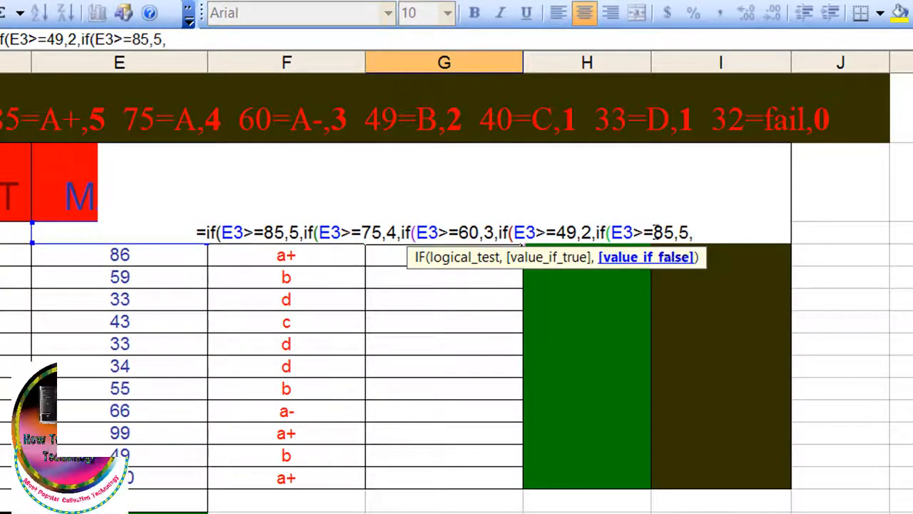
drag(654, 232, 675, 232)
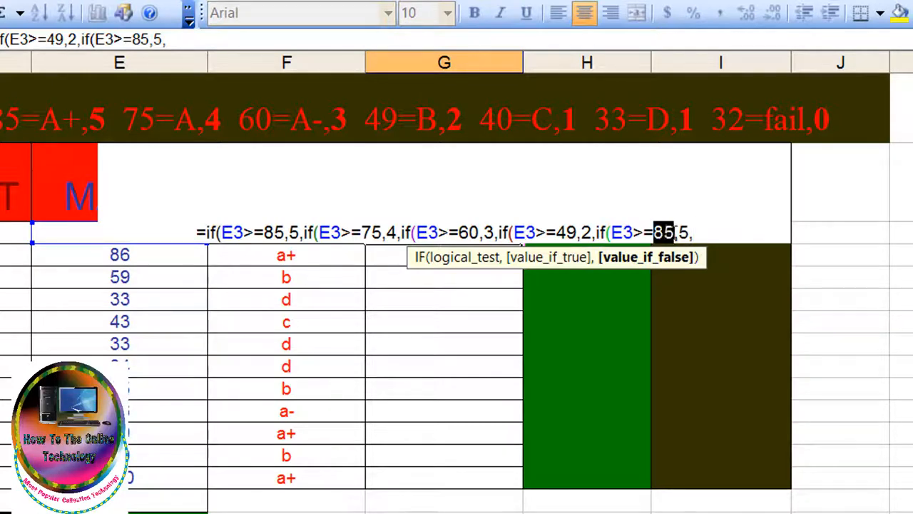
text(40)
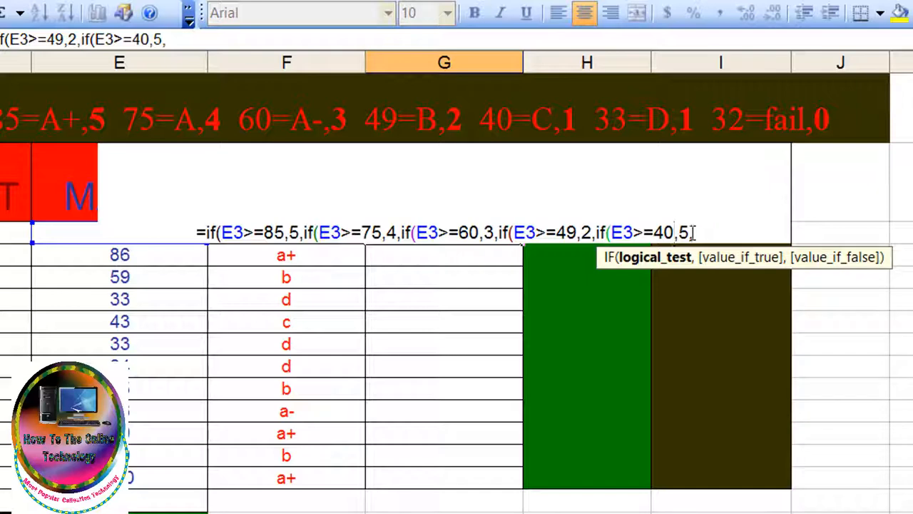
click(687, 233)
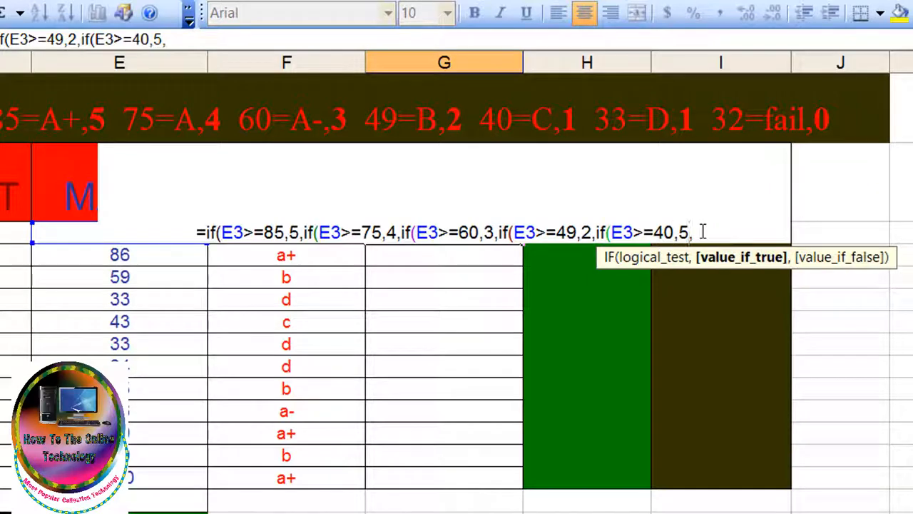
key(BackSpace)
text(1)
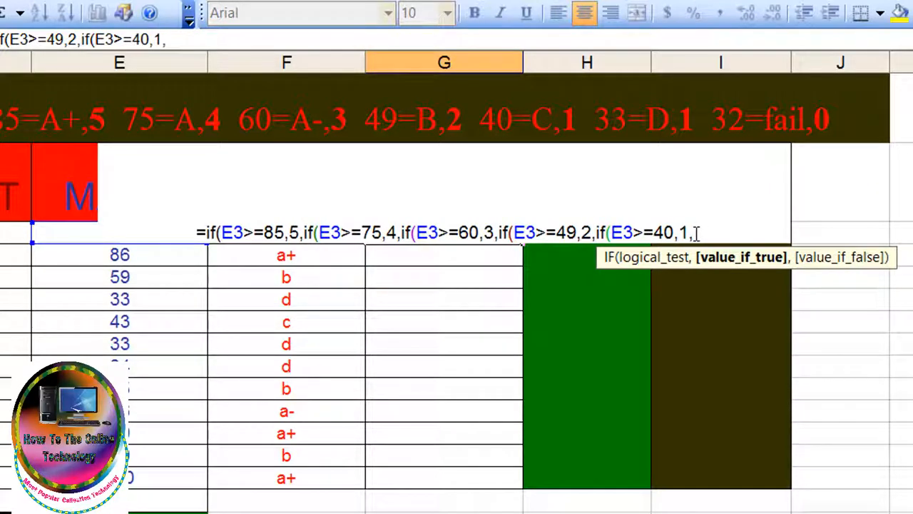
click(744, 221)
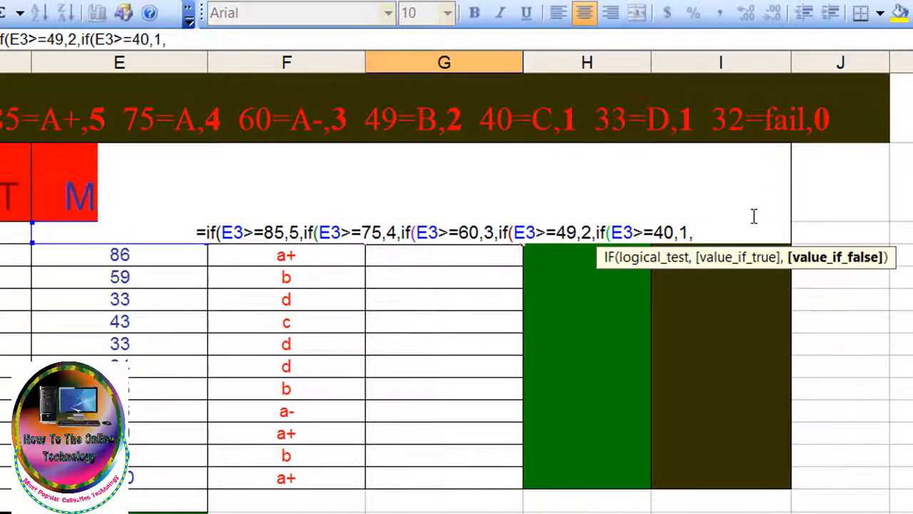
- Add a sixth nested condition to the G3 formula from the copied segment, edited to if(E3>=33,1,
key(ctrl+v)
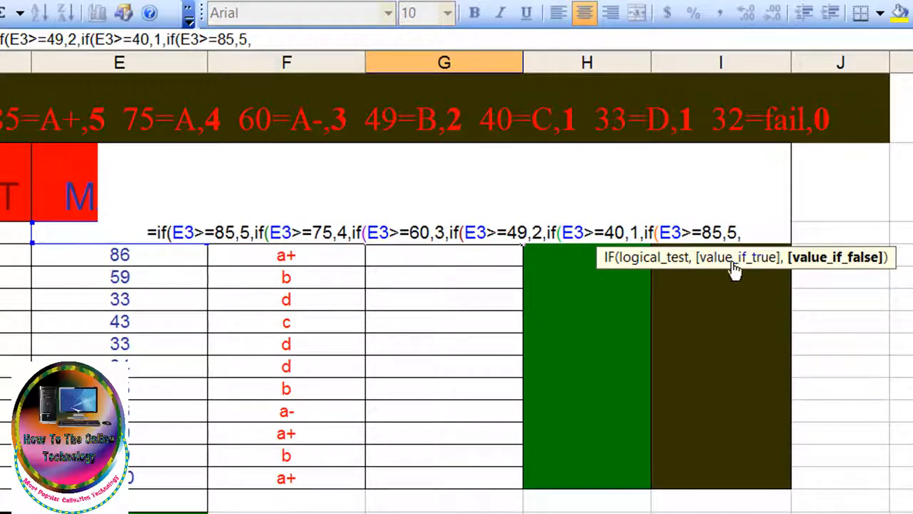
double_click(712, 233)
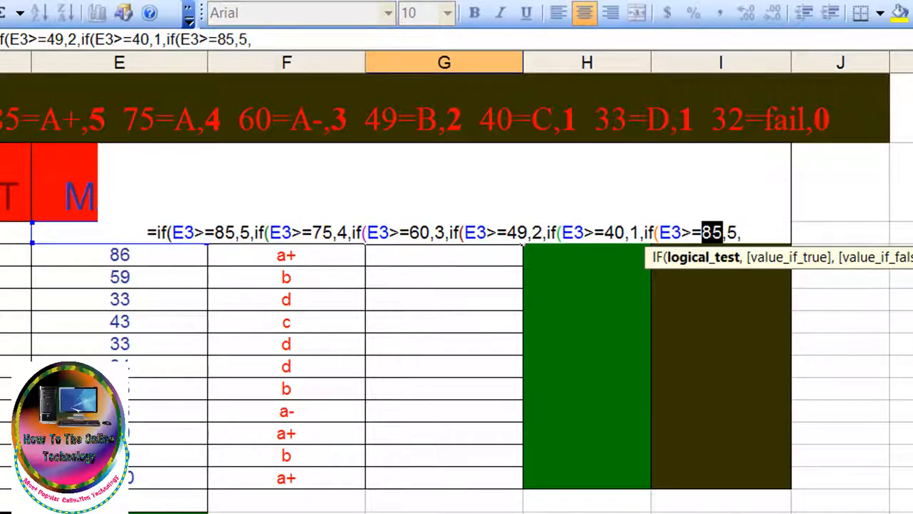
text(33)
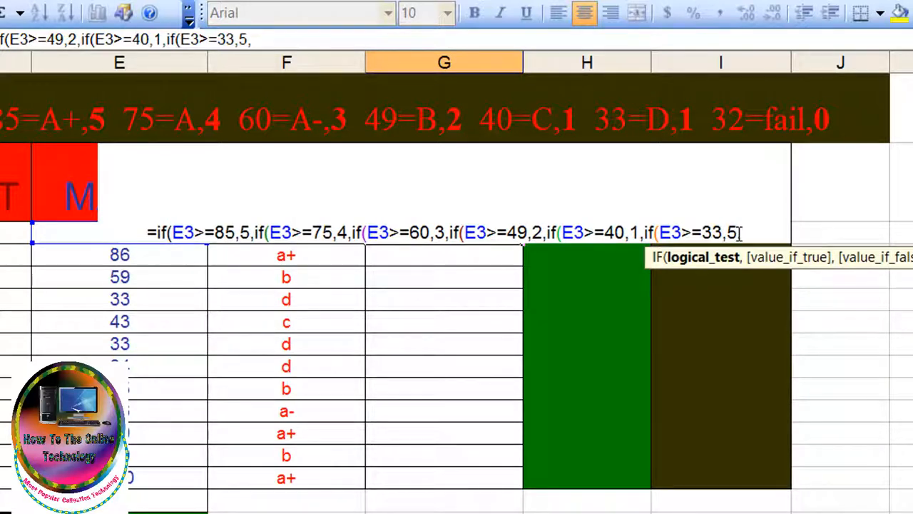
click(740, 233)
key(BackSpace)
text(1)
click(747, 232)
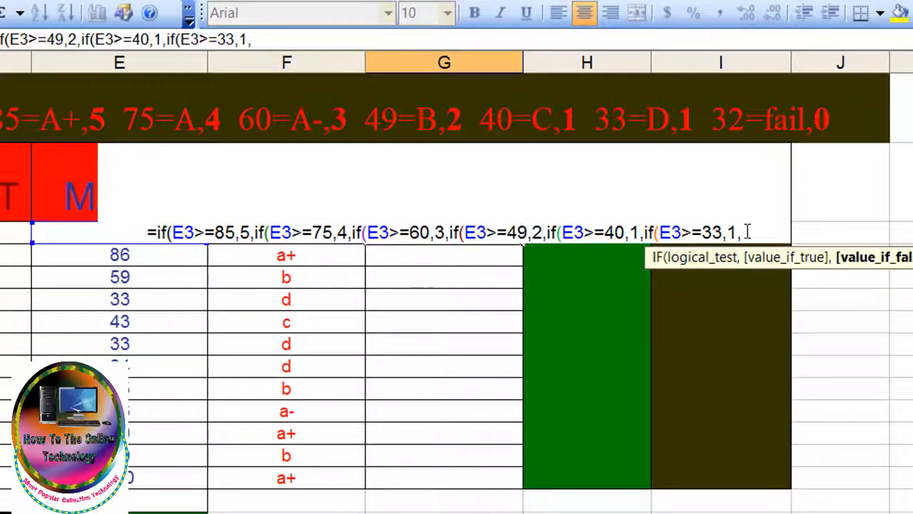
- Add the last nested condition if(E3>=0,0 without a trailing comma, and close all seven IFs in the G3 formula with parentheses
text(if(E3>=85,5,)
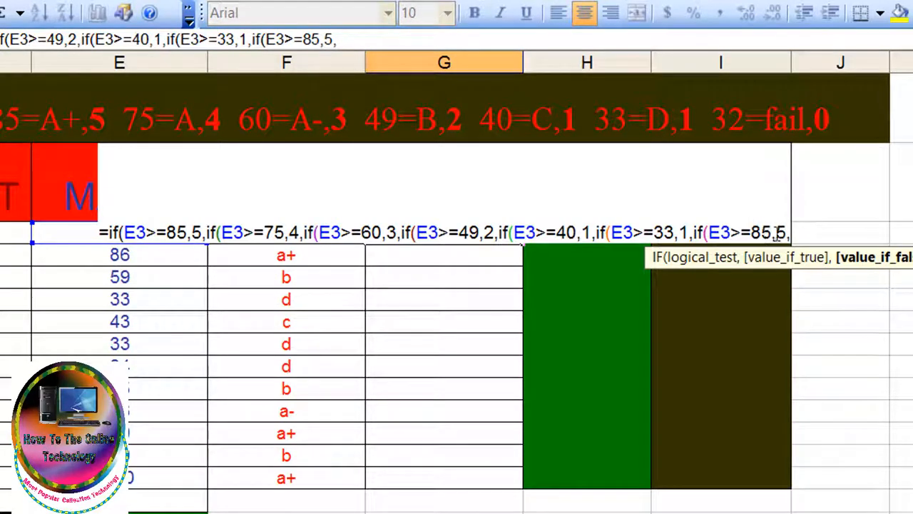
drag(771, 231, 750, 232)
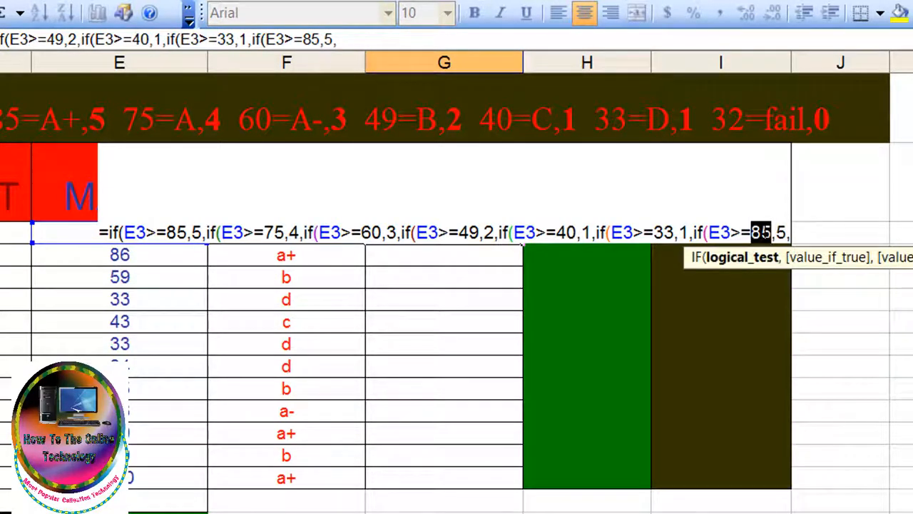
text(0)
key(shift+Right)
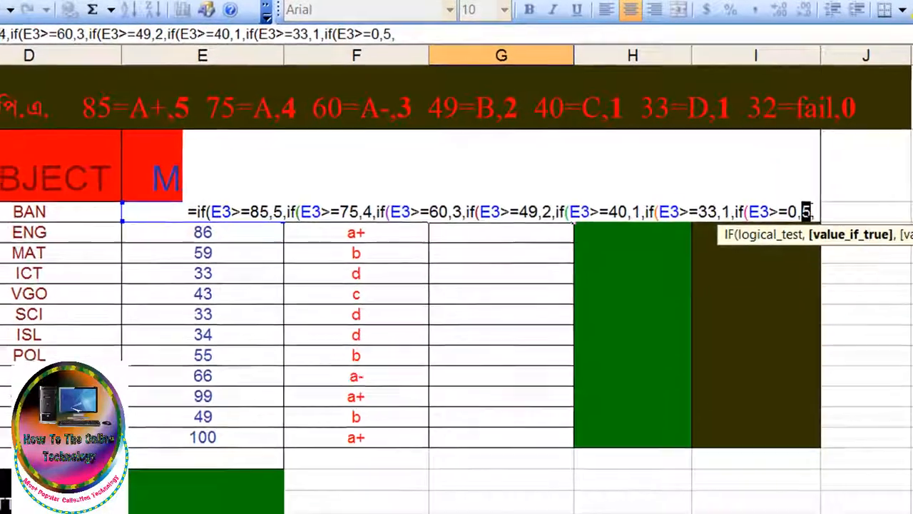
text(0)
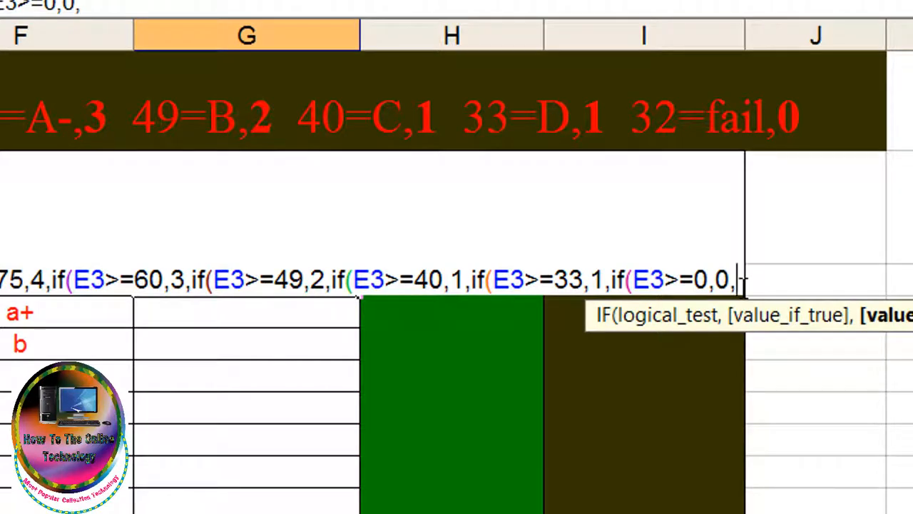
key(BackSpace)
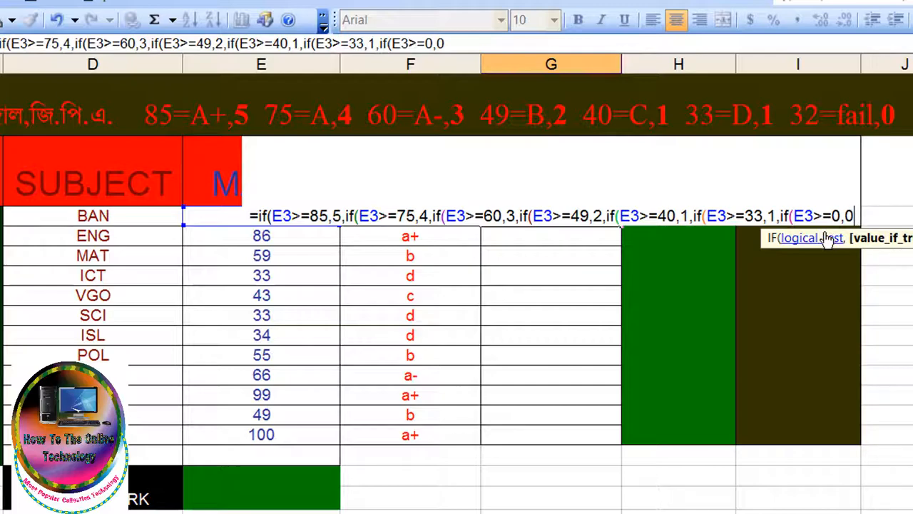
text())))))))
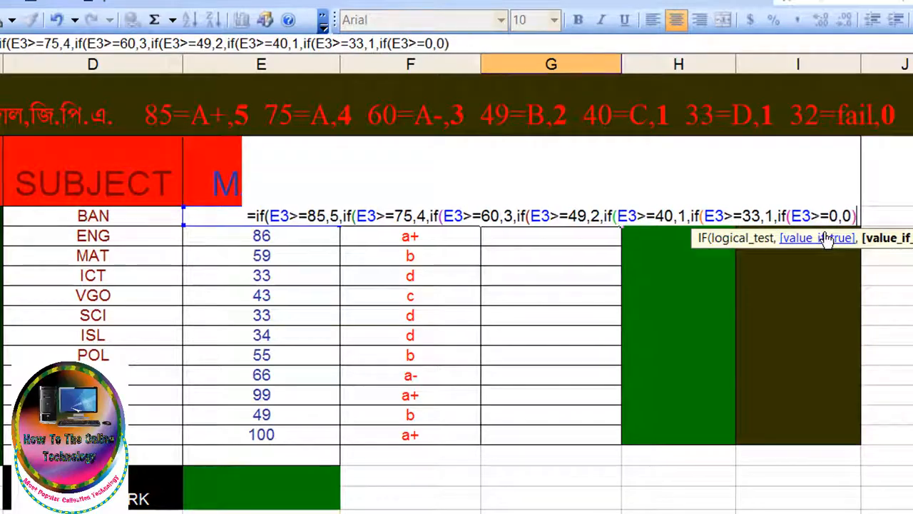
- Commit the G3 formula with its remaining closing parentheses and set the BAN mark in E3 to 85
text()))
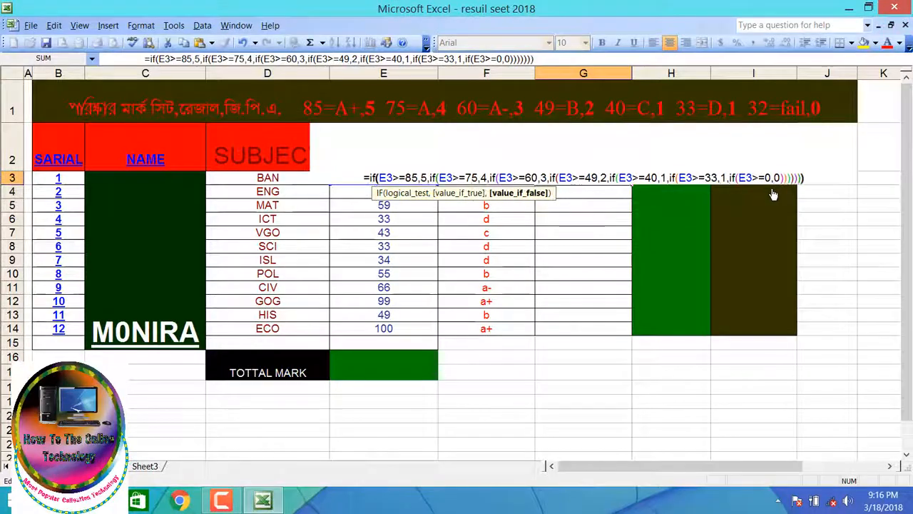
key(Return)
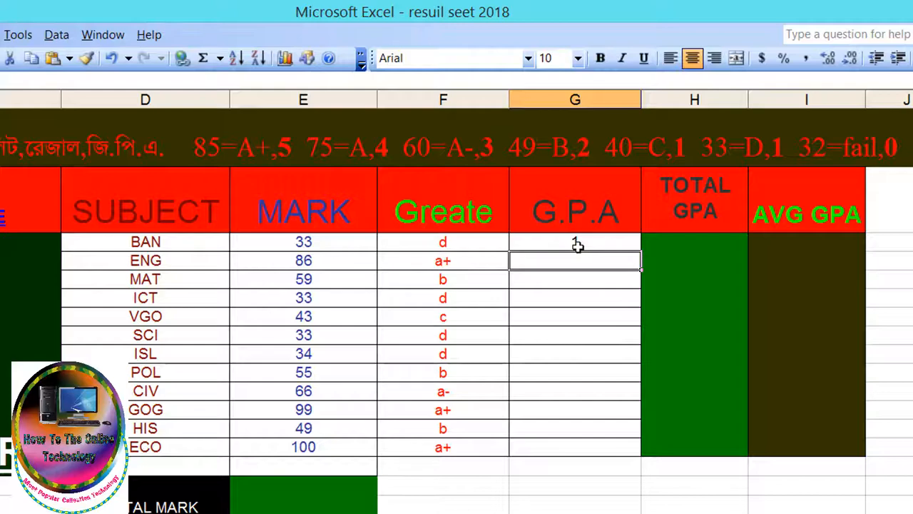
click(310, 243)
text(85)
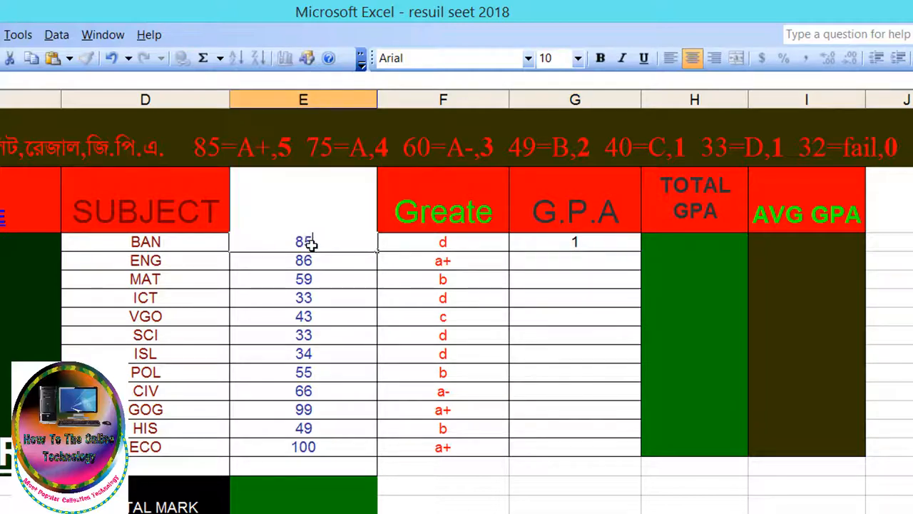
click(388, 282)
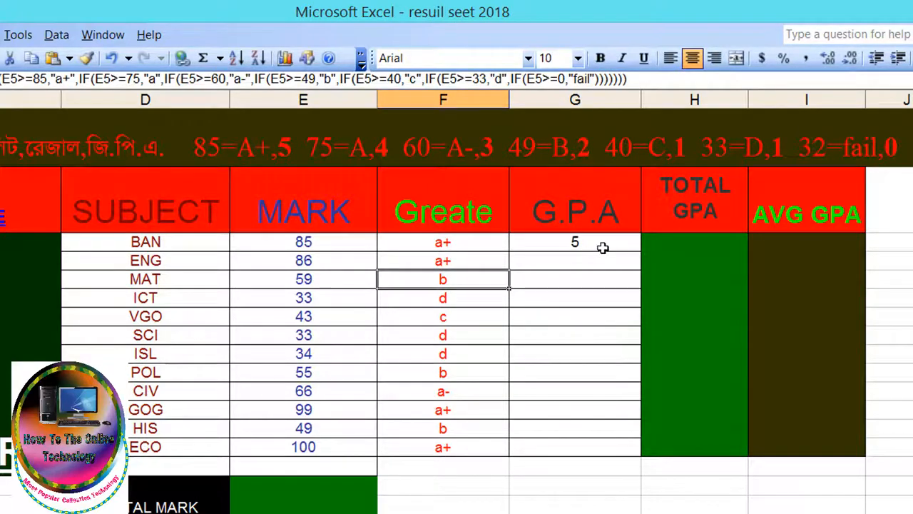
- Fill the G.P.A formula from G3 down through G14 for all twelve subjects
click(603, 247)
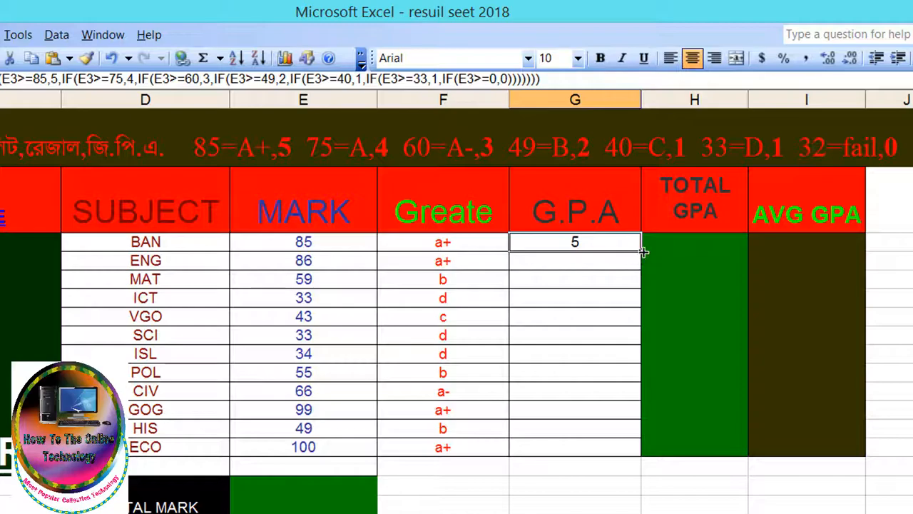
drag(643, 251, 641, 455)
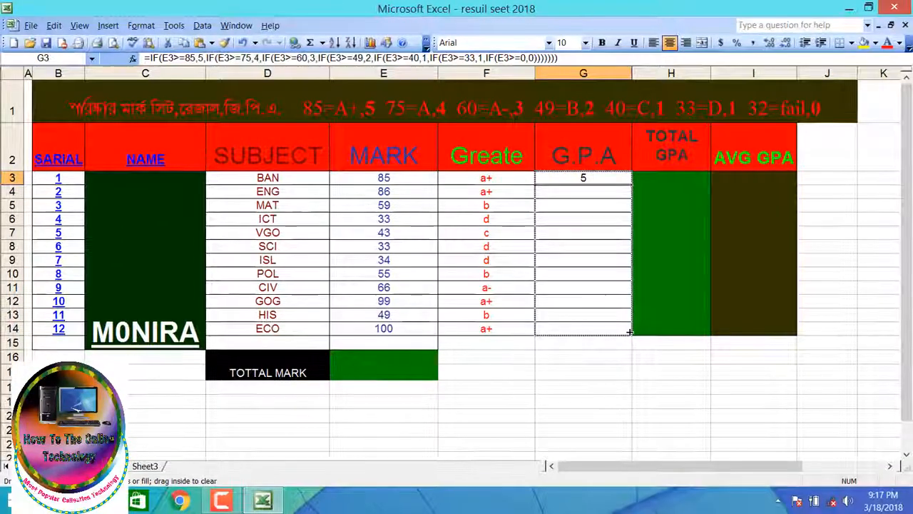
drag(629, 331, 629, 332)
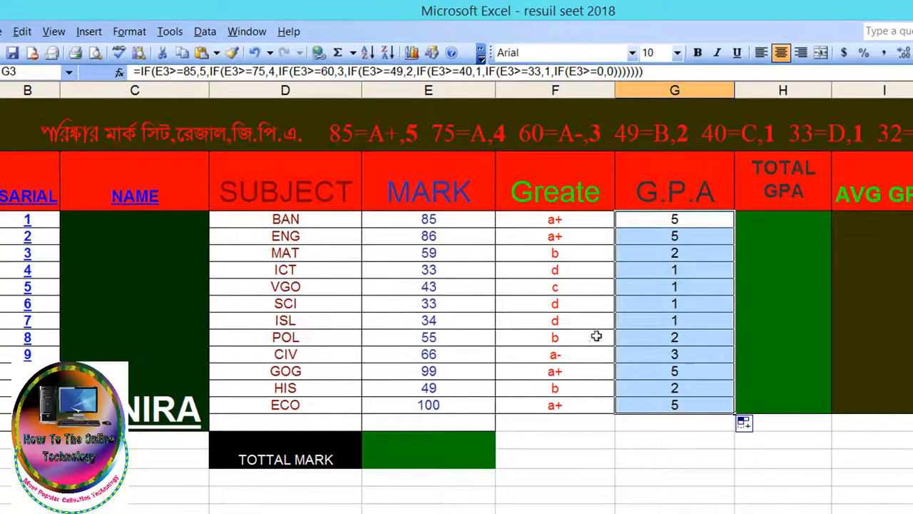
- Insert the SUM function into the merged TOTAL GPA cell H3 from the most recently used functions
click(820, 292)
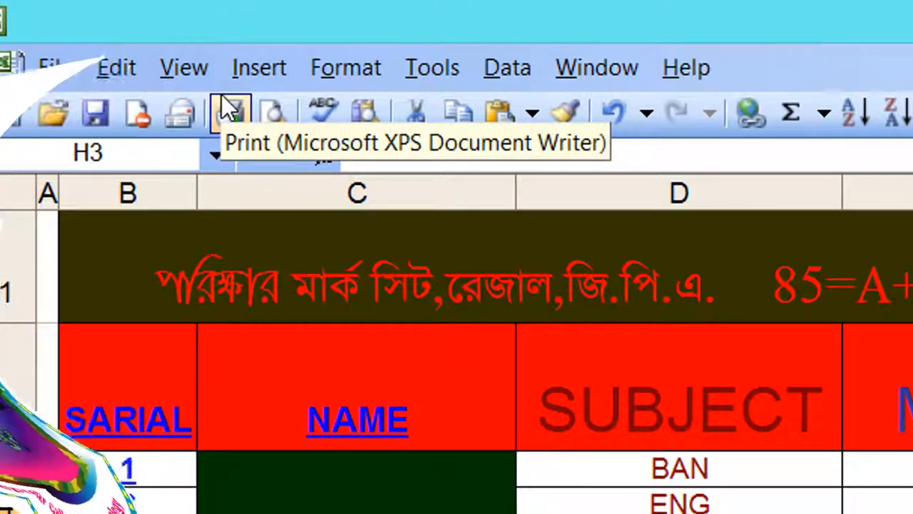
click(244, 74)
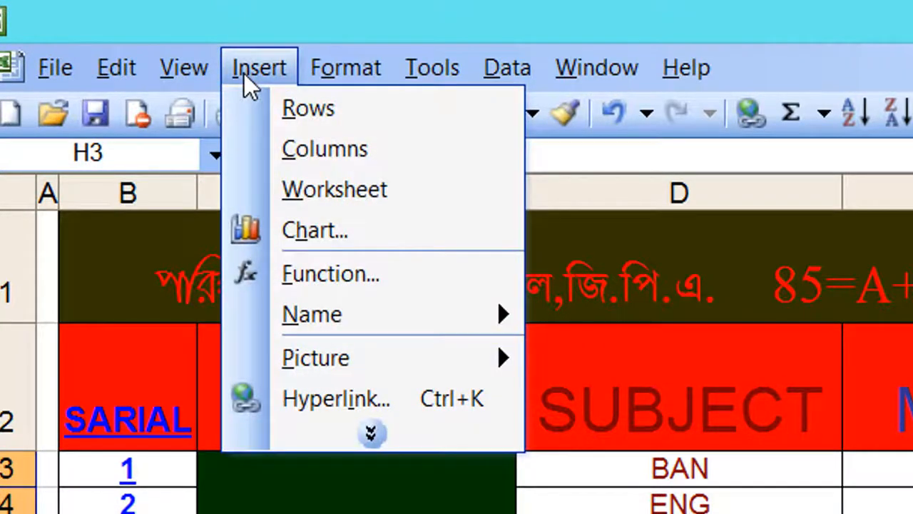
click(320, 274)
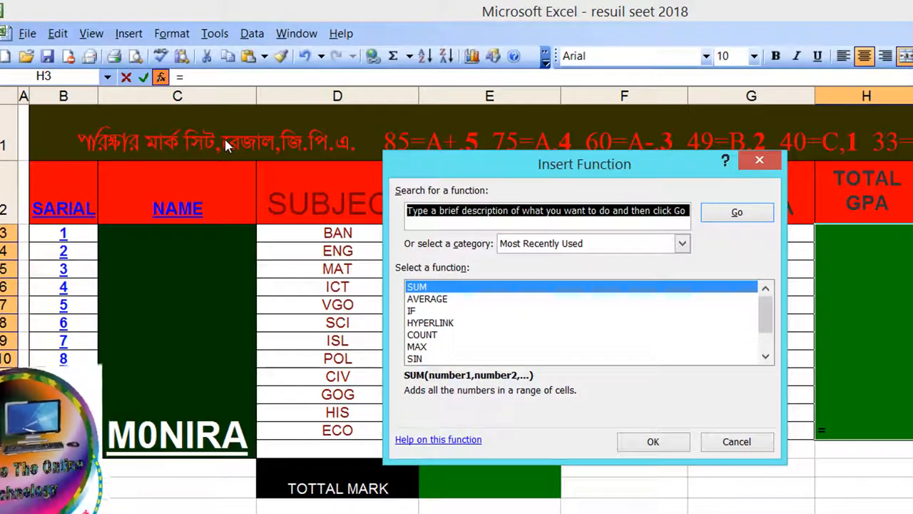
click(426, 311)
click(425, 335)
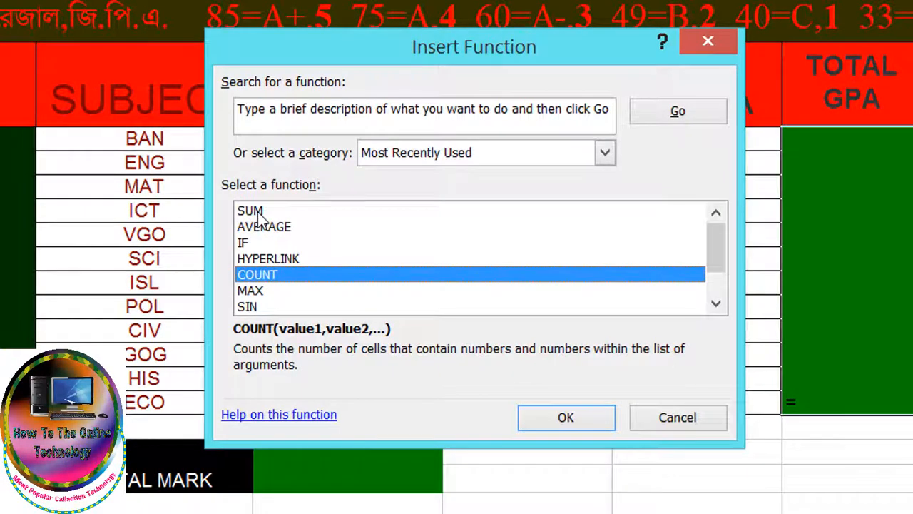
click(258, 212)
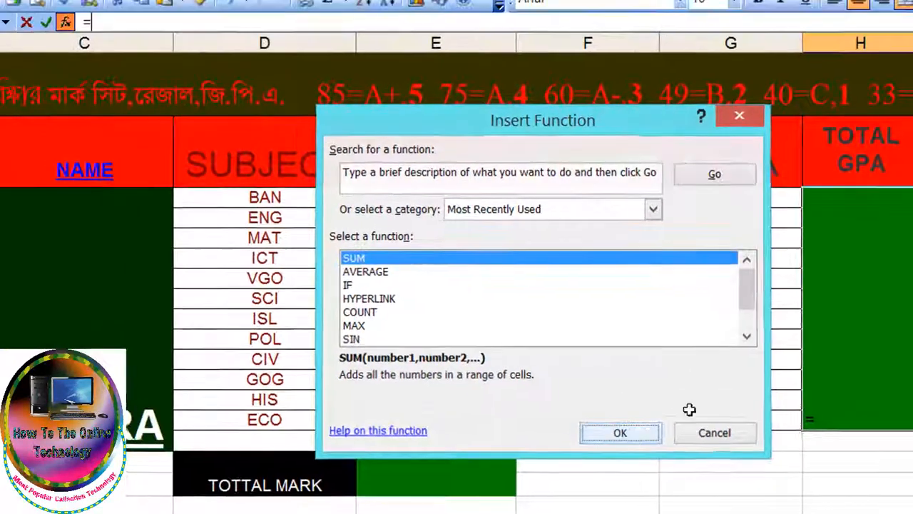
click(556, 420)
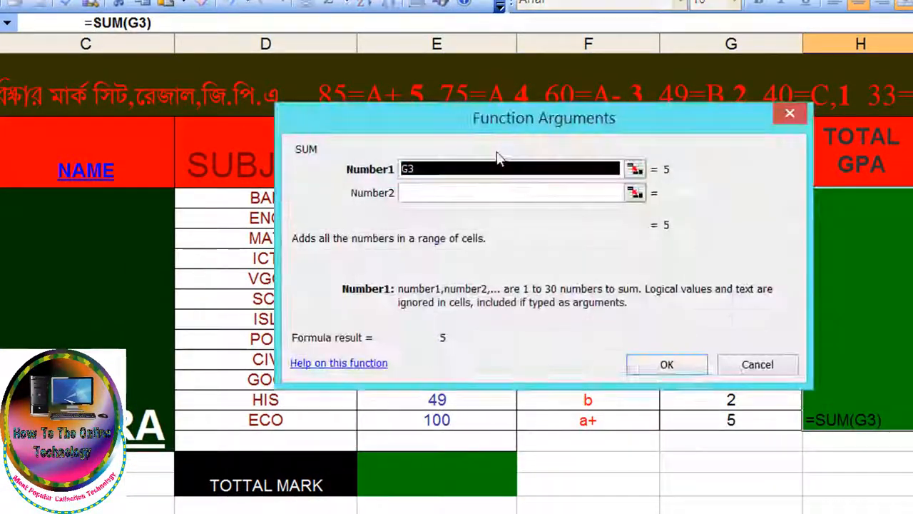
- Replace the first SUM argument with the G.P.A range G3:G14 and enter the function in the TOTAL GPA cell
drag(481, 123, 897, 123)
drag(840, 112, 796, 59)
key(BackSpace)
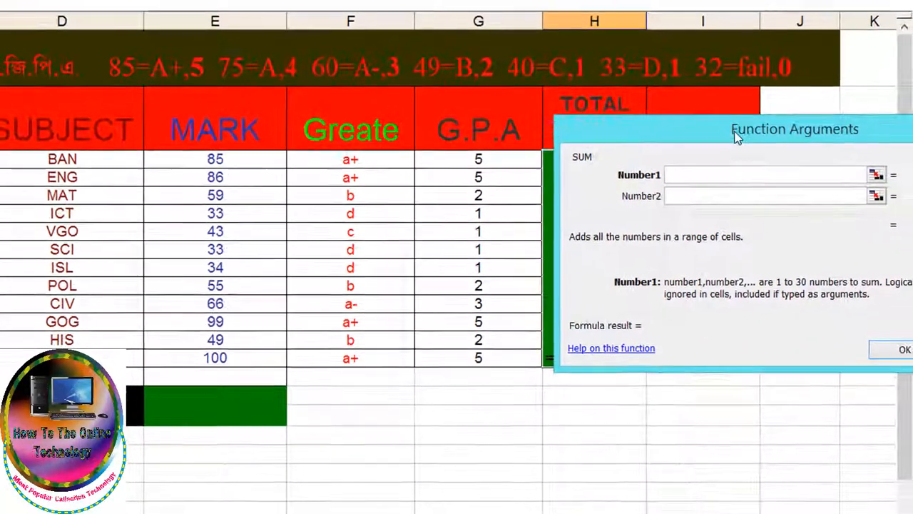
drag(737, 137, 737, 133)
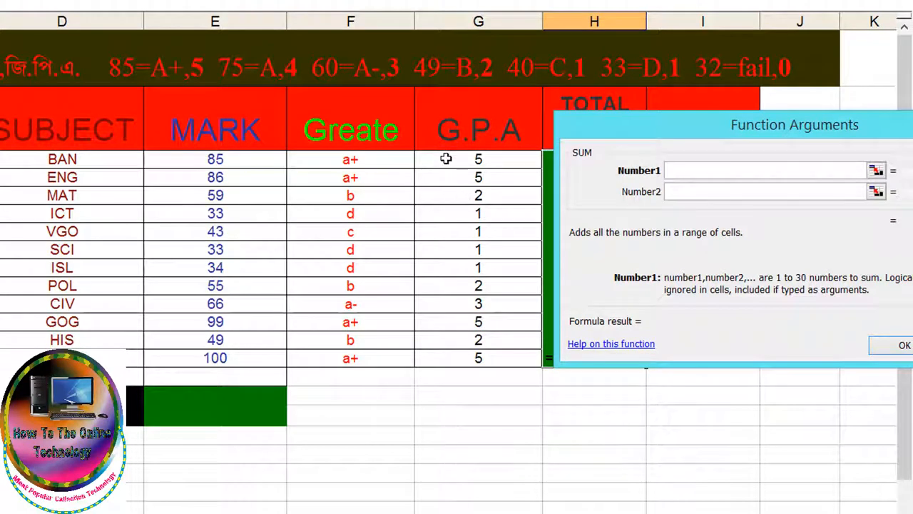
drag(446, 159, 467, 357)
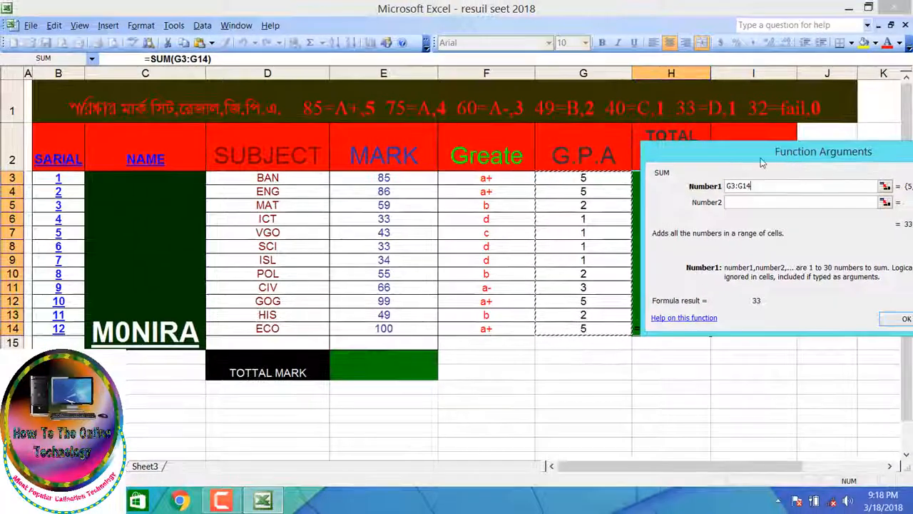
drag(787, 157, 575, 129)
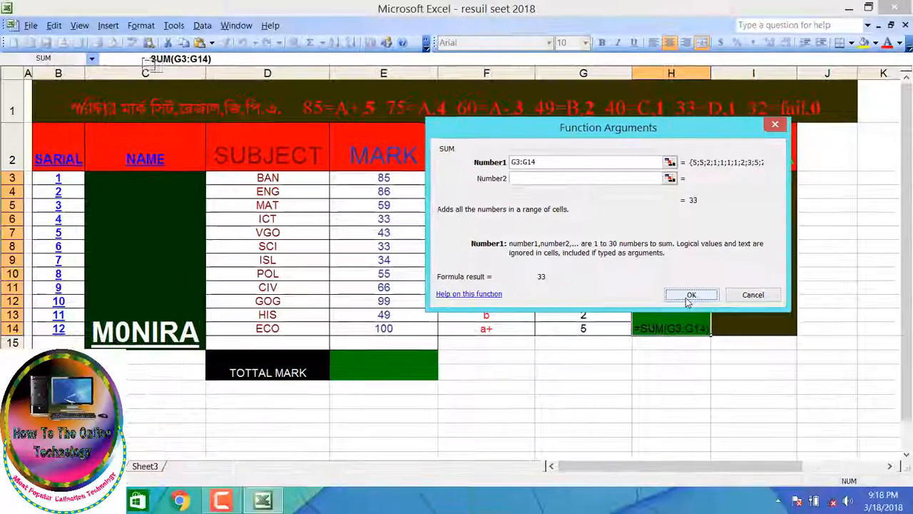
click(646, 421)
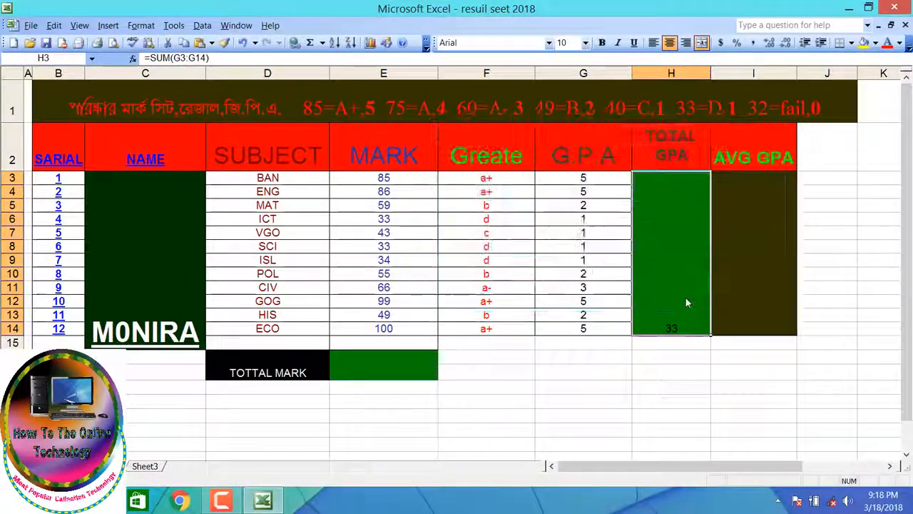